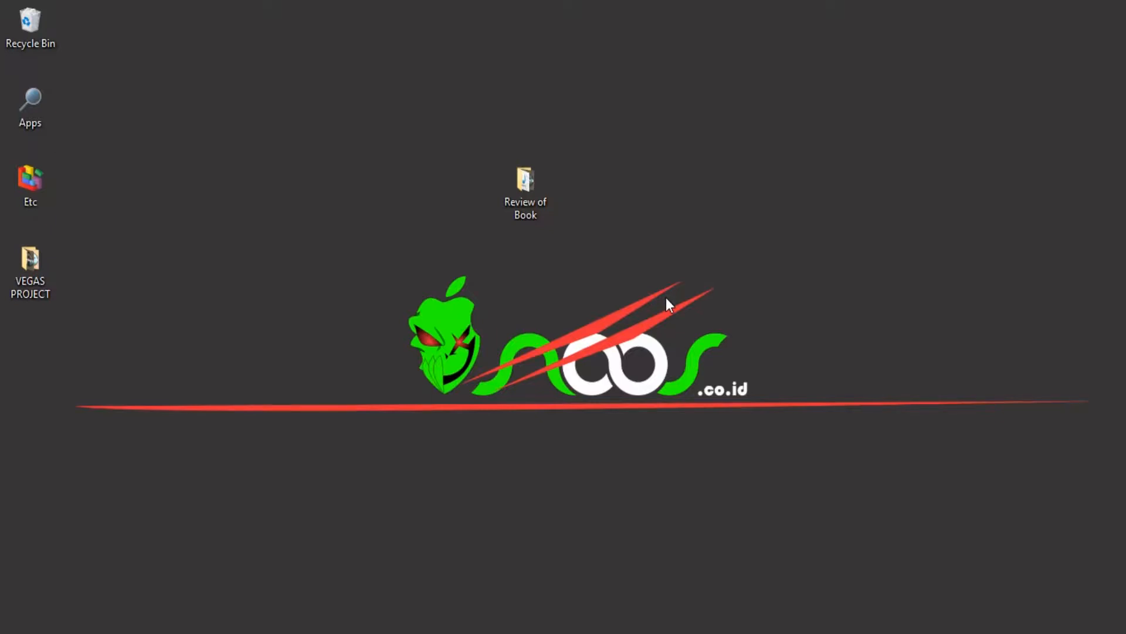
Launch VEGAS Pro 16.0 from the Apps folder on the desktop and close the folder window
{"action": "double_click", "coordinate": [19, 107]}
{"action": "double_click", "coordinate": [196, 128]}
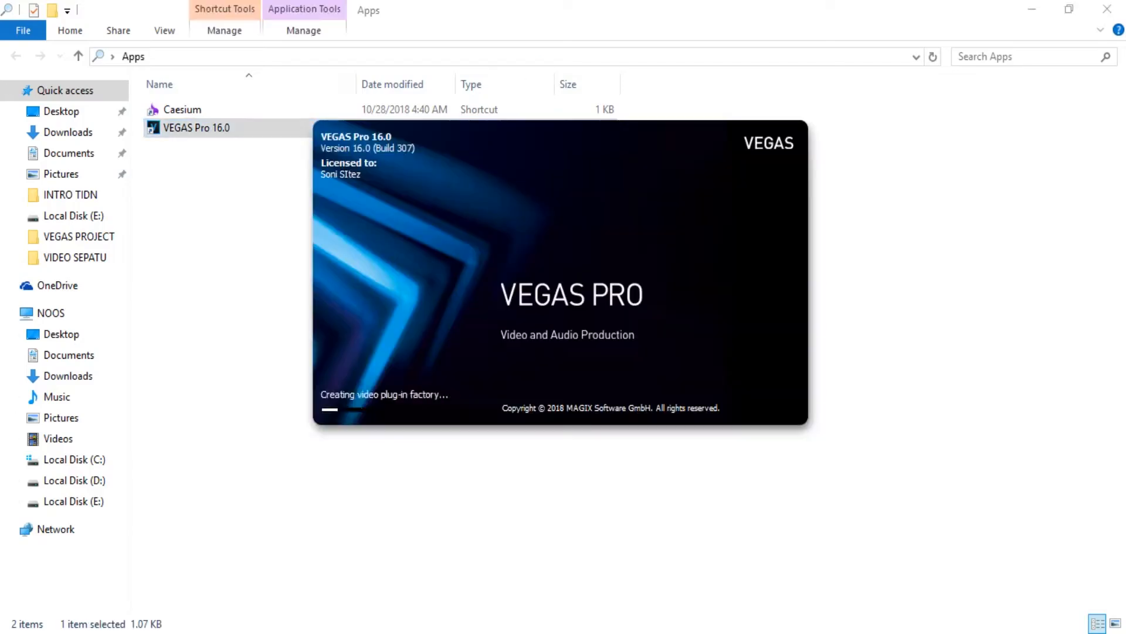
{"action": "left_click", "coordinate": [1107, 8]}
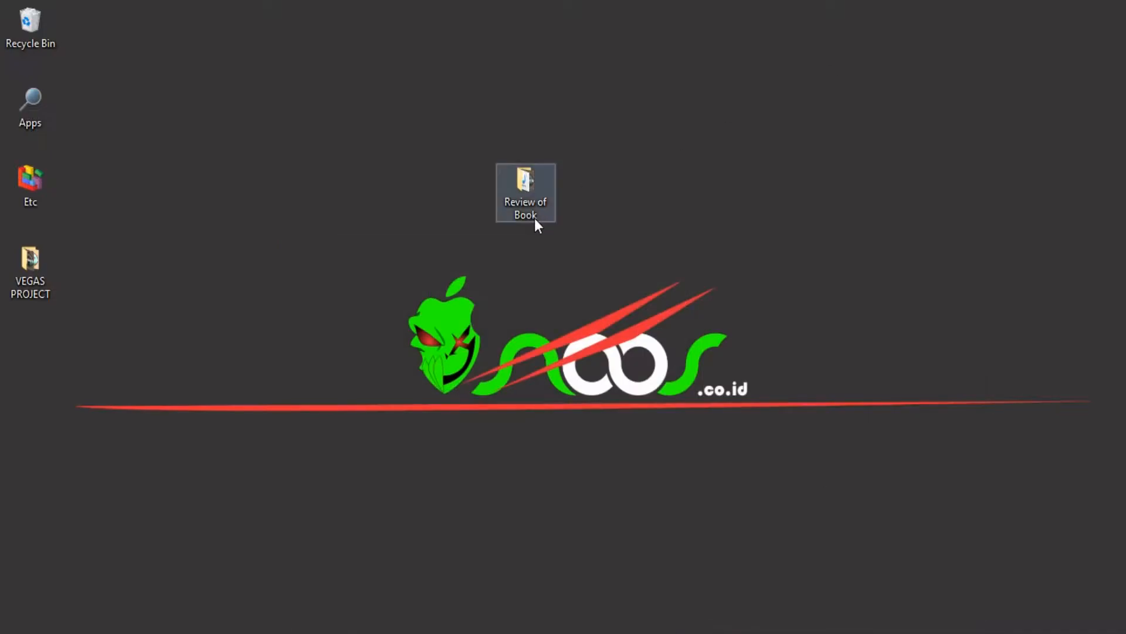
Examine the image, video and audio source files in the Review of Book desktop folder
{"action": "left_click_drag", "start_coordinate": [569, 238], "coordinate": [508, 172]}
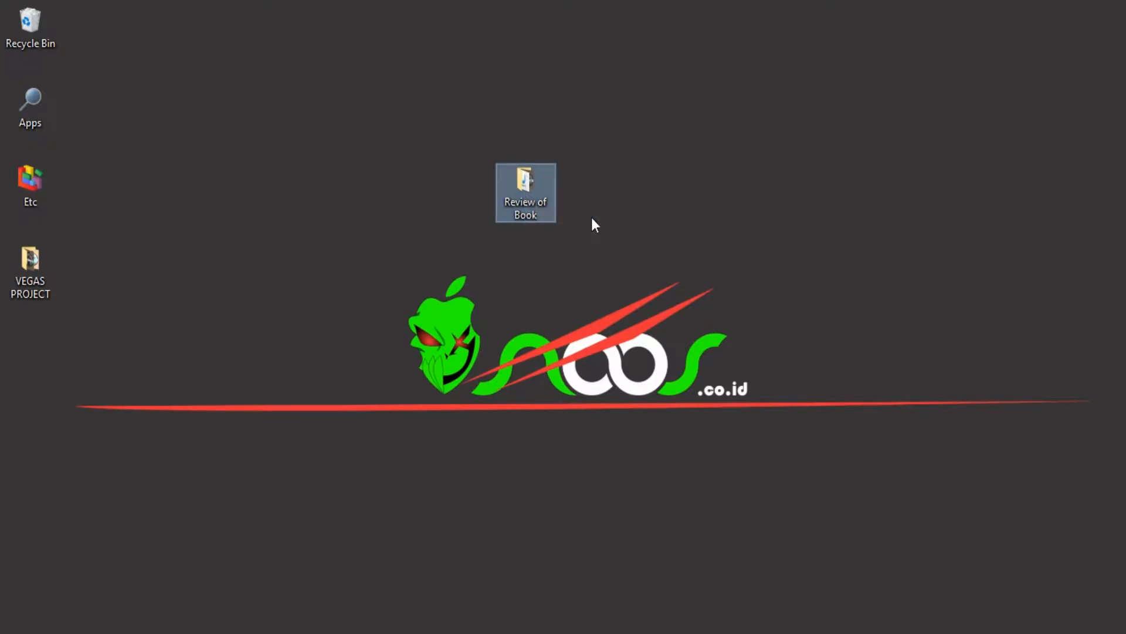
{"action": "double_click", "coordinate": [523, 200]}
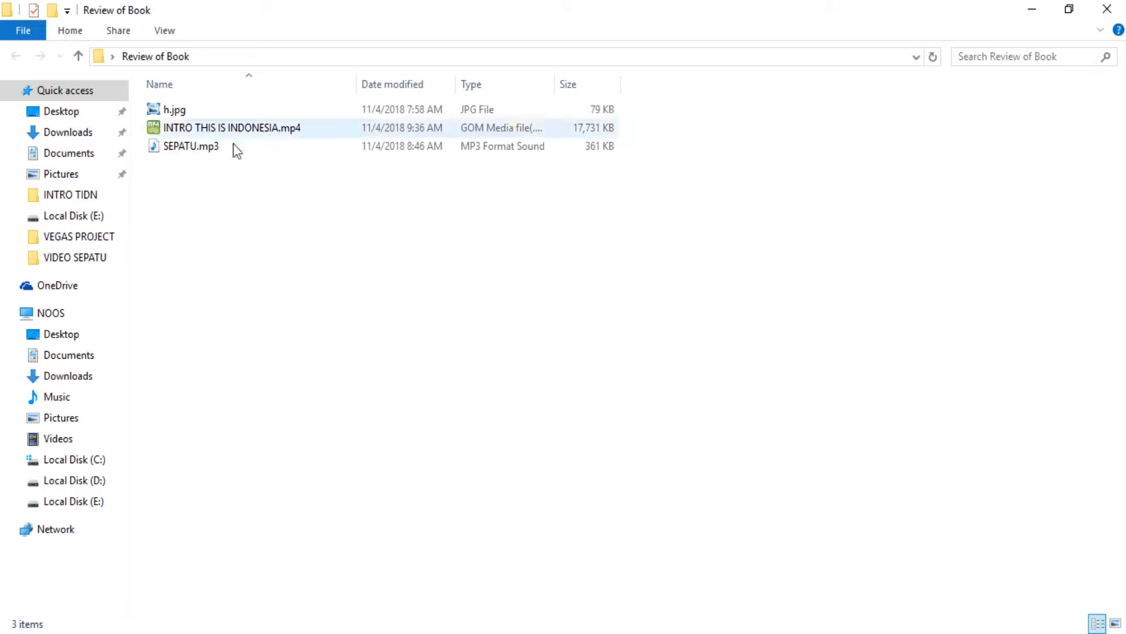
{"action": "left_click", "coordinate": [194, 112]}
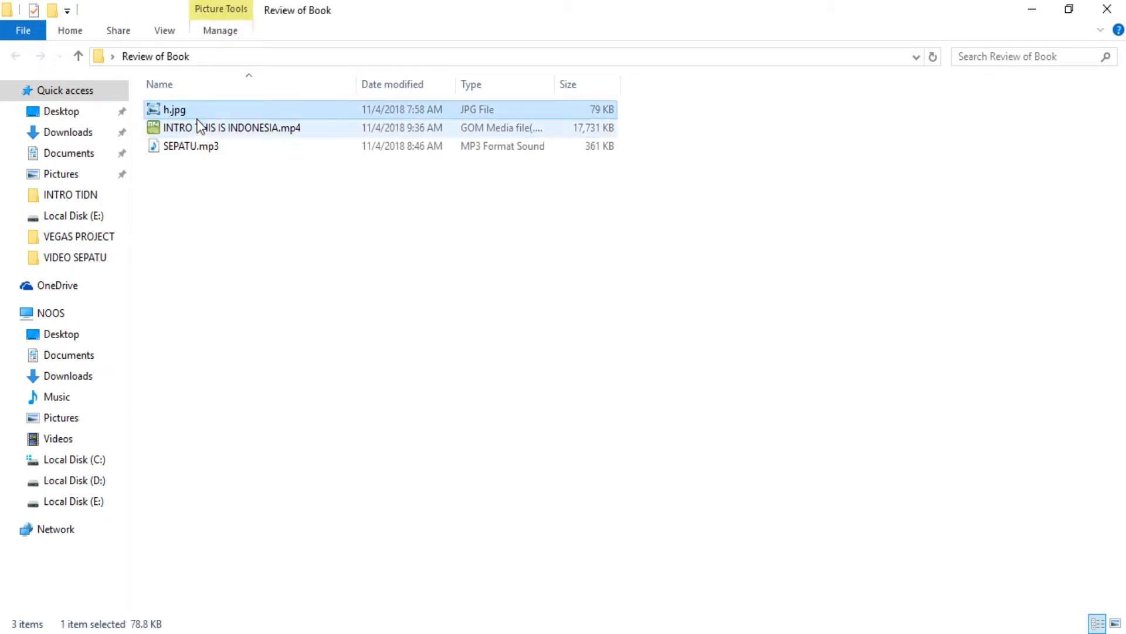
{"action": "left_click", "coordinate": [200, 126]}
{"action": "left_click", "coordinate": [202, 147]}
{"action": "left_click", "coordinate": [204, 109]}
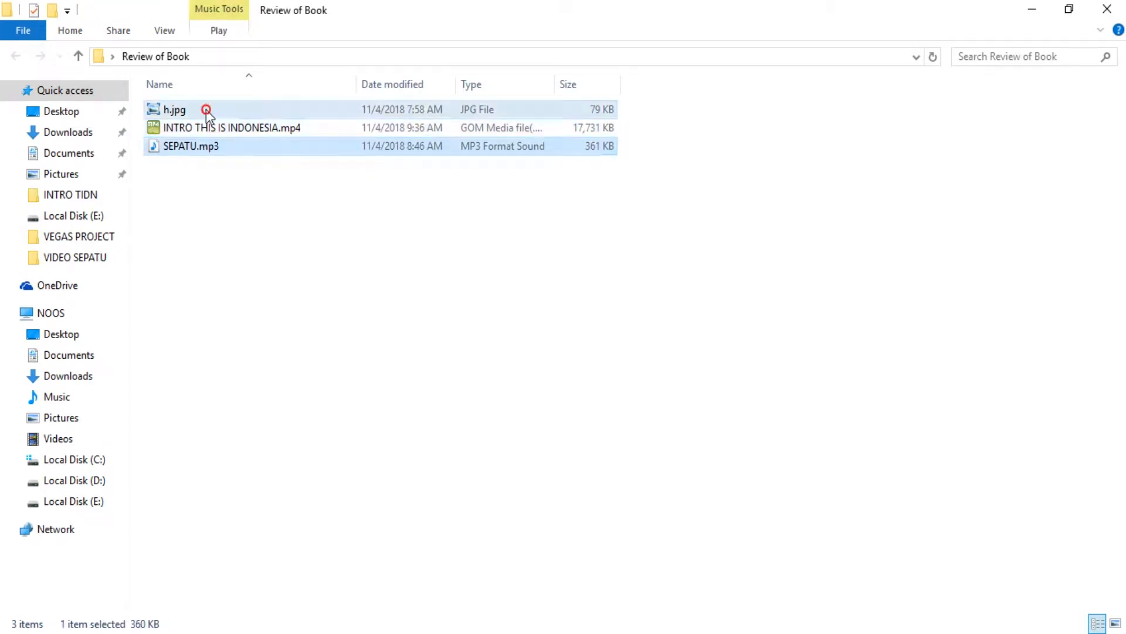
{"action": "left_click", "coordinate": [217, 151]}
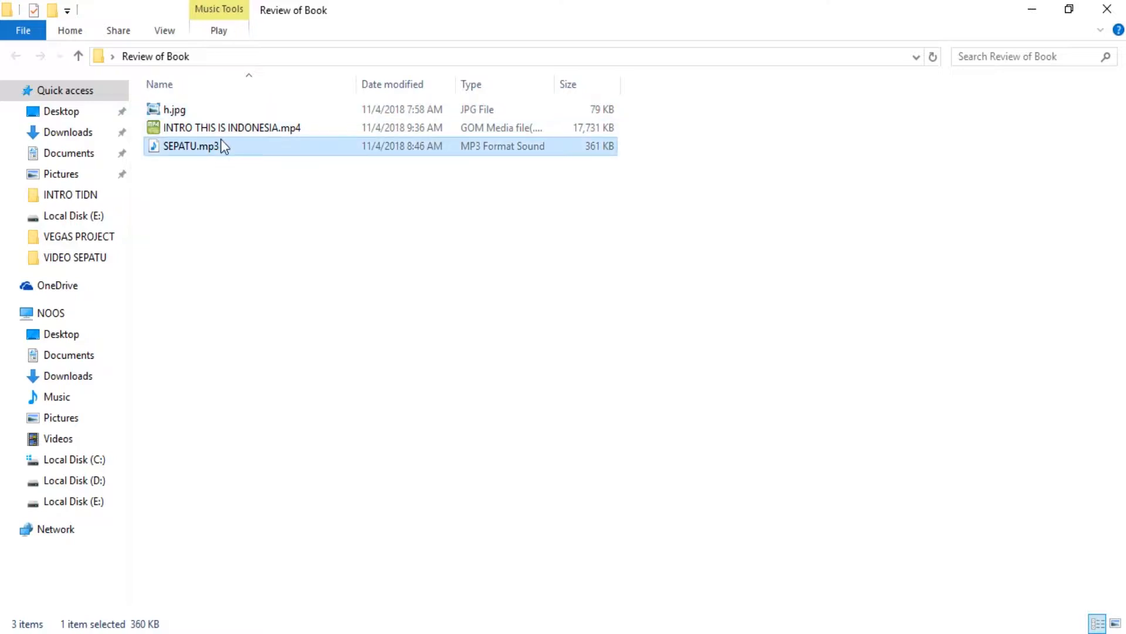
{"action": "left_click", "coordinate": [217, 128]}
{"action": "left_click", "coordinate": [213, 110]}
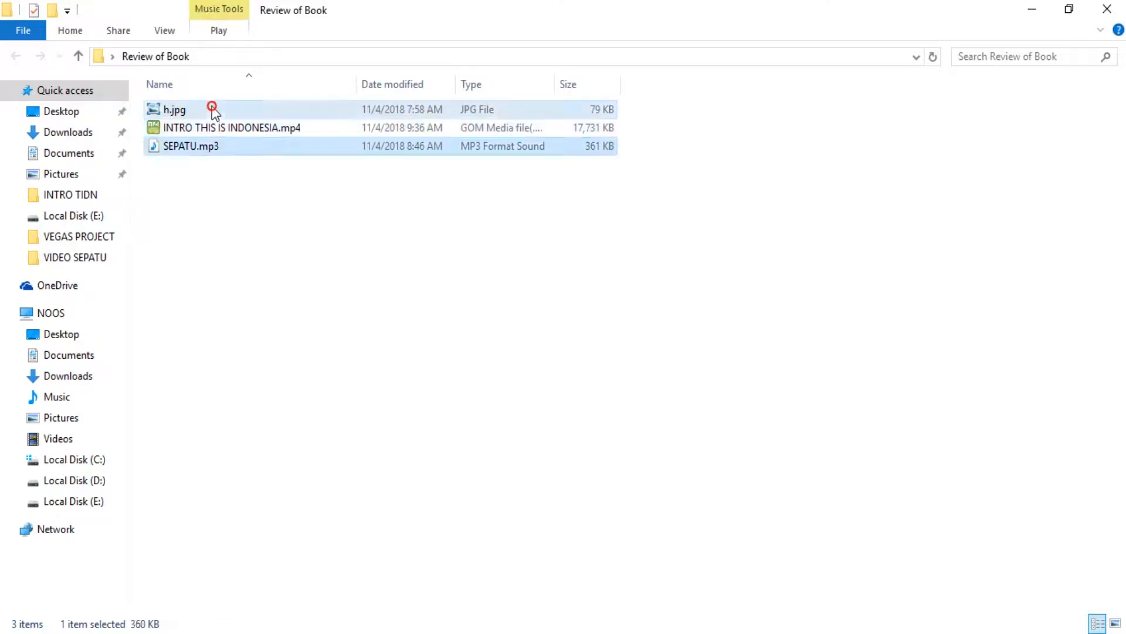
{"action": "left_click", "coordinate": [218, 146]}
{"action": "left_click_drag", "start_coordinate": [344, 221], "coordinate": [184, 106]}
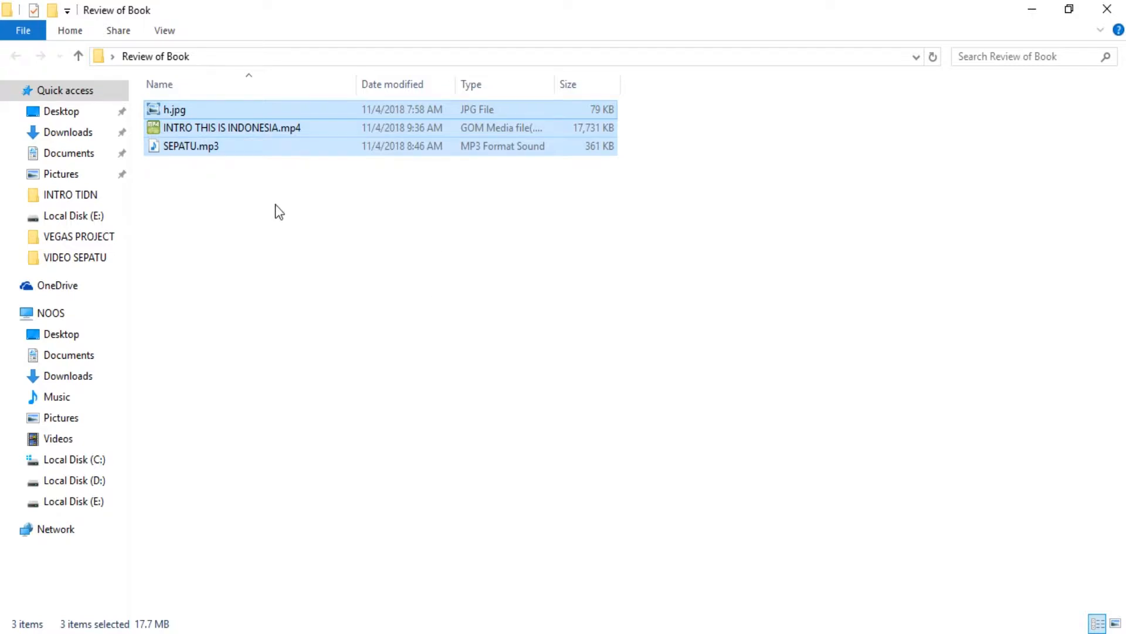
Start a new VEGAS Pro project and open all three Review of Book media files, declining to match the project video settings to the media
{"action": "left_click", "coordinate": [748, 628]}
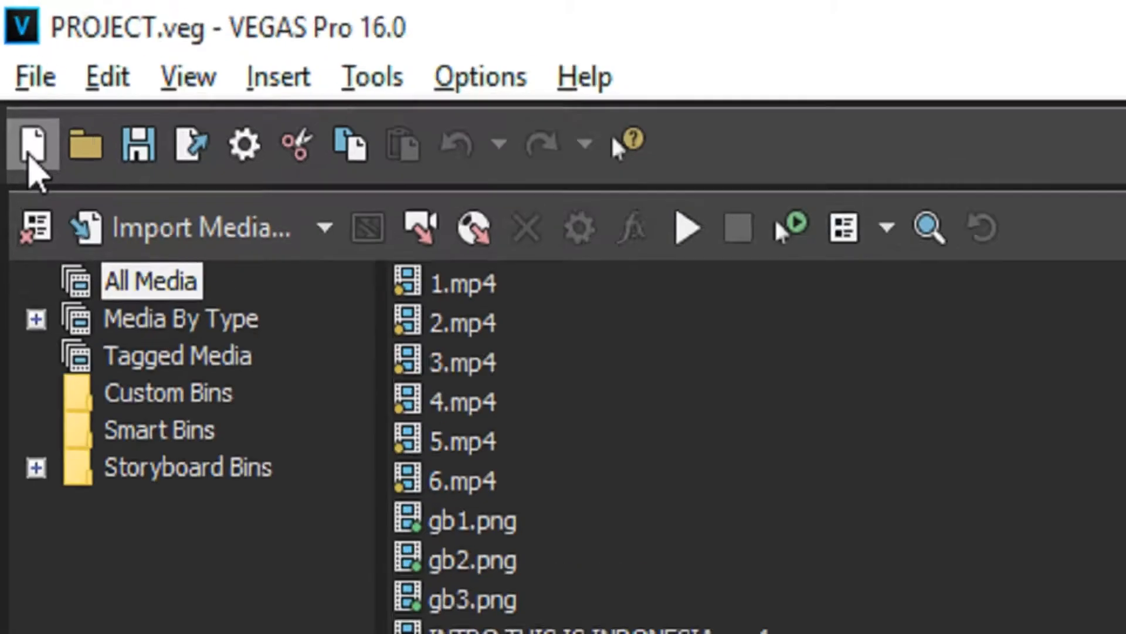
{"action": "left_click", "coordinate": [30, 150]}
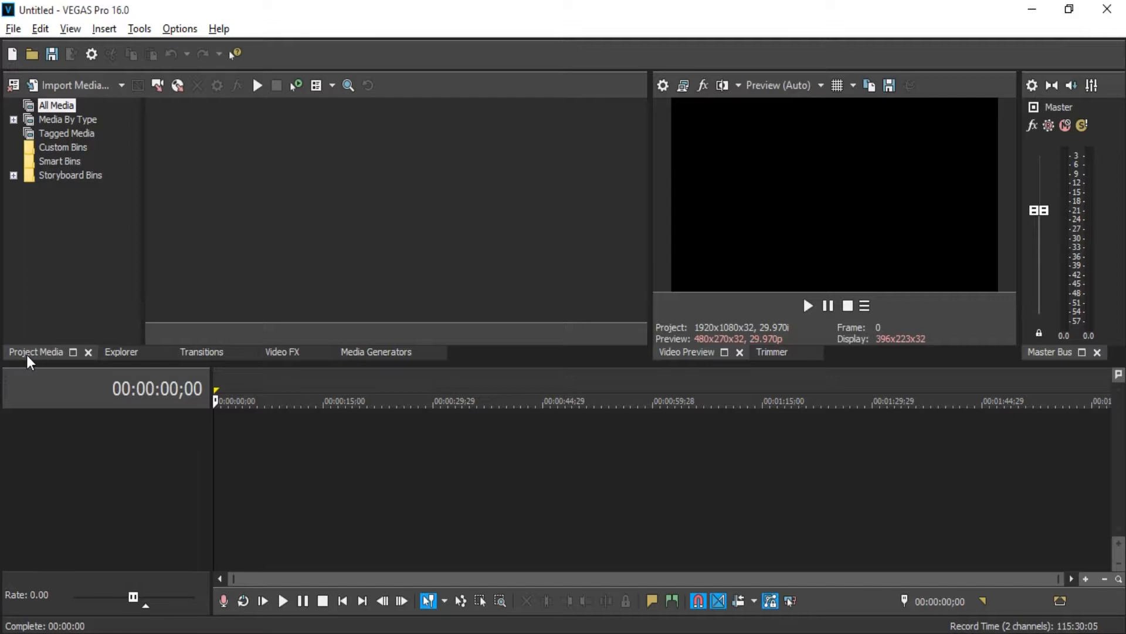
{"action": "left_click", "coordinate": [31, 55]}
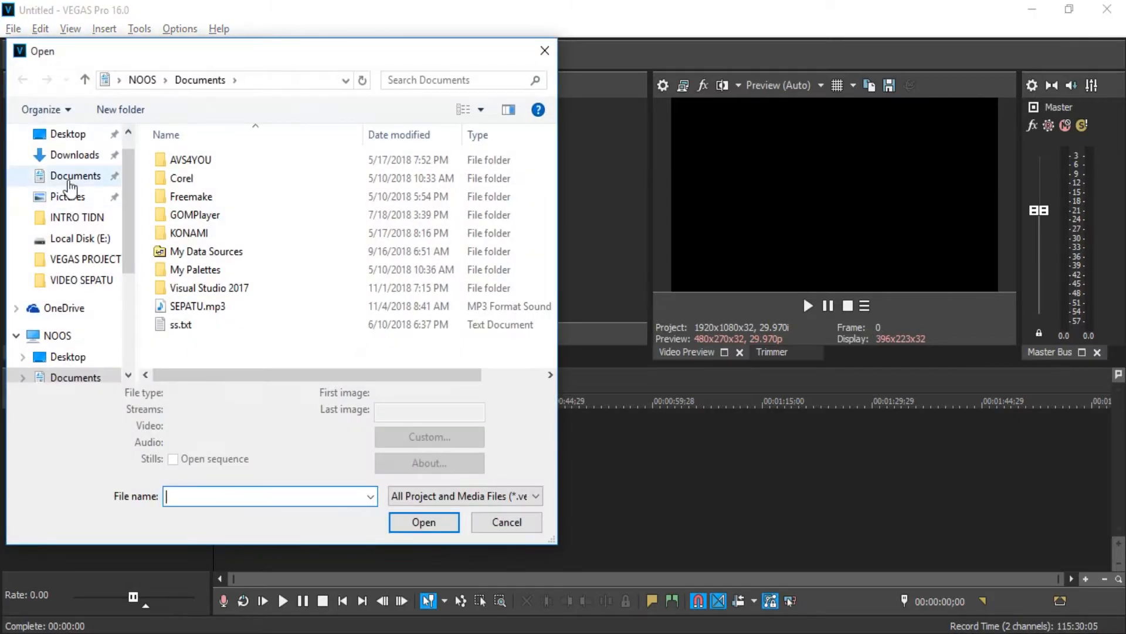
{"action": "left_click", "coordinate": [66, 135]}
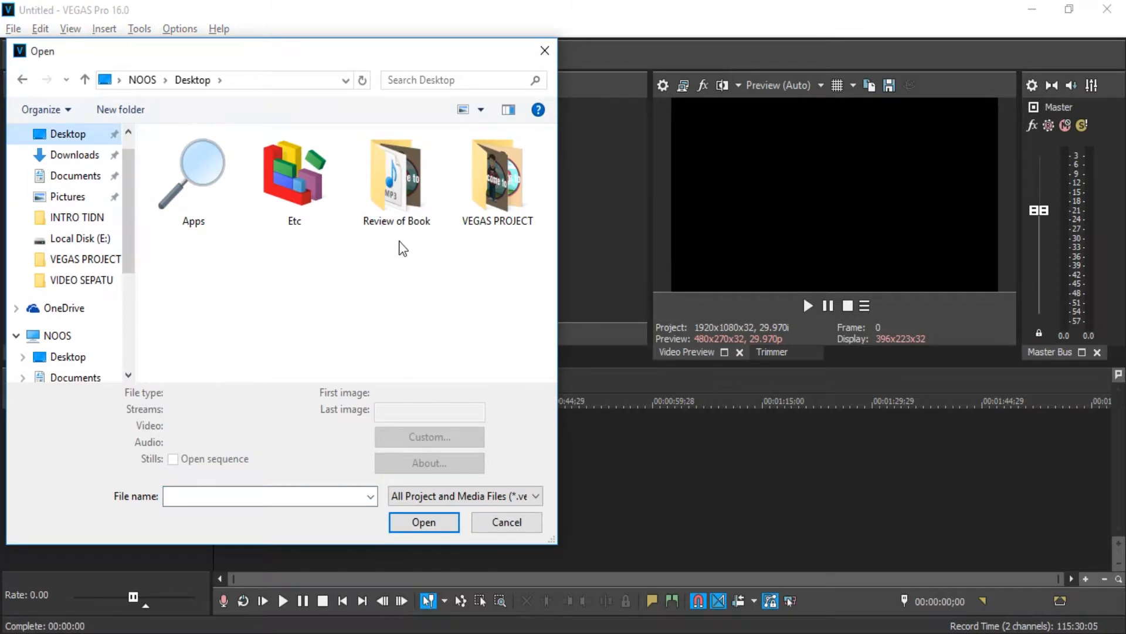
{"action": "double_click", "coordinate": [396, 214]}
{"action": "left_click_drag", "start_coordinate": [295, 247], "coordinate": [154, 148]}
{"action": "left_click", "coordinate": [425, 542]}
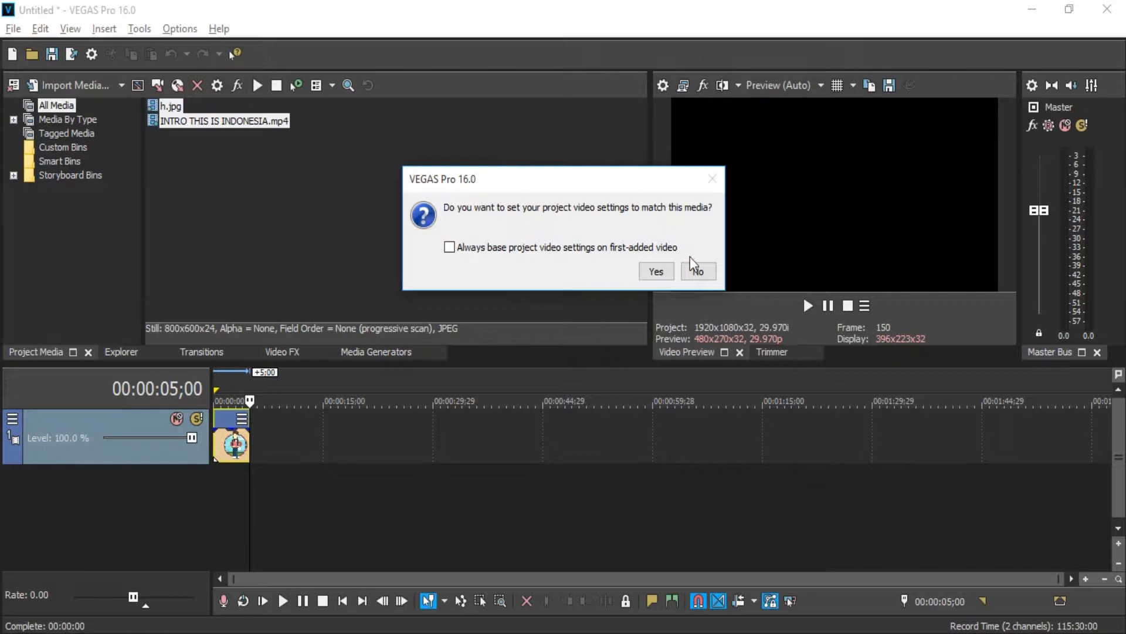
{"action": "left_click", "coordinate": [697, 271]}
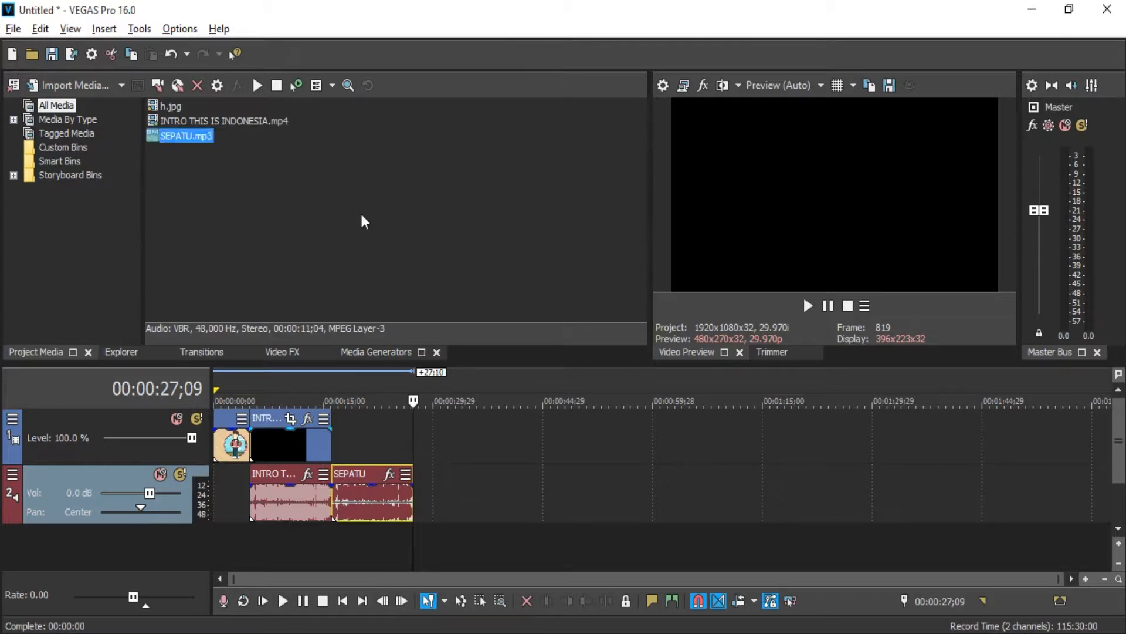
Return the playhead to the timeline start and save the project as "review book" in the Review of Book desktop folder
{"action": "left_click", "coordinate": [223, 431]}
{"action": "left_click_drag", "start_coordinate": [221, 428], "coordinate": [208, 428]}
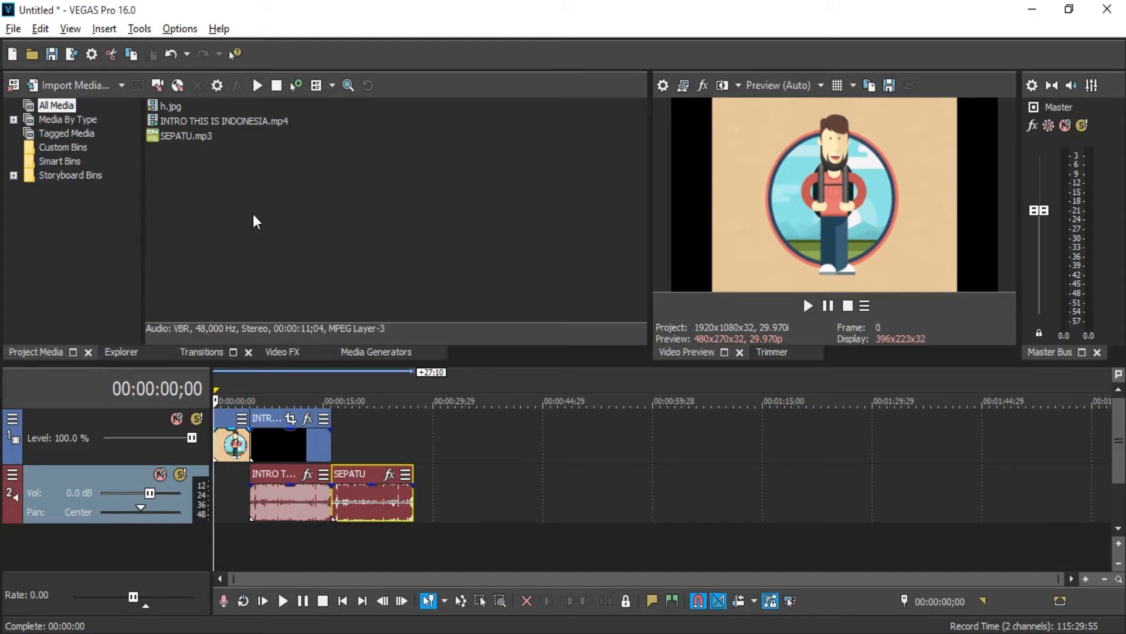
{"action": "left_click", "coordinate": [51, 55]}
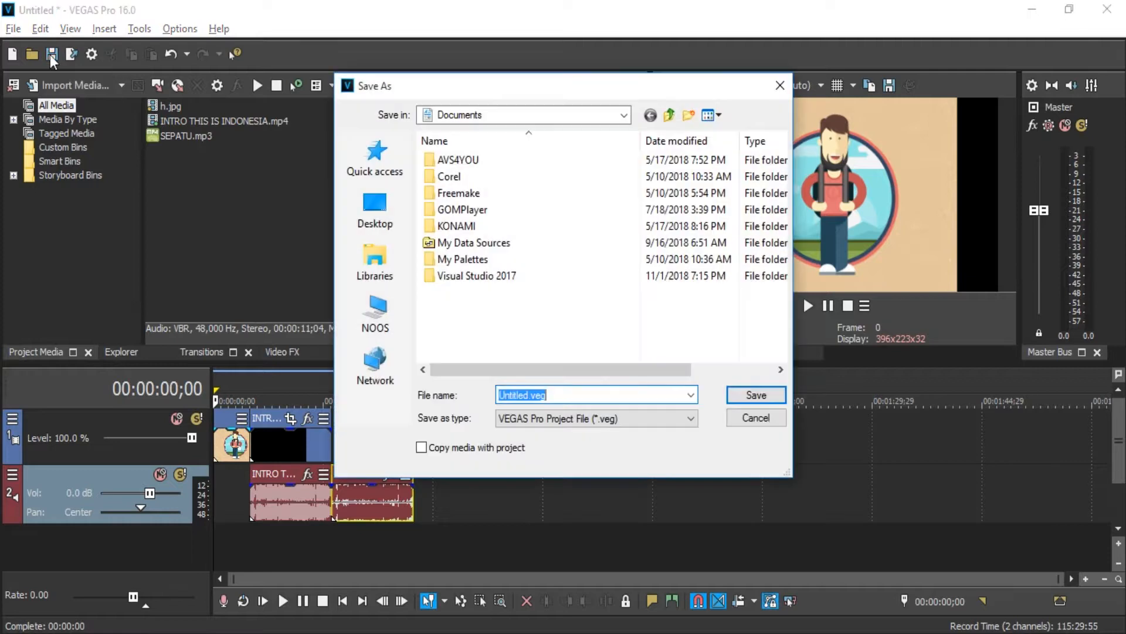
{"action": "left_click", "coordinate": [375, 211]}
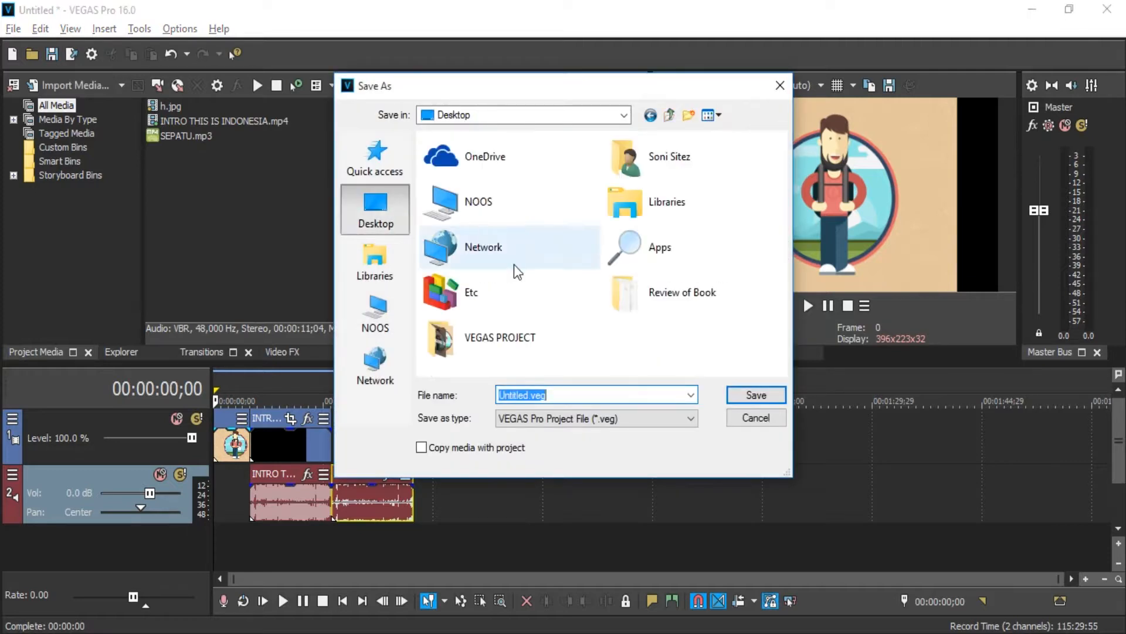
{"action": "double_click", "coordinate": [516, 336]}
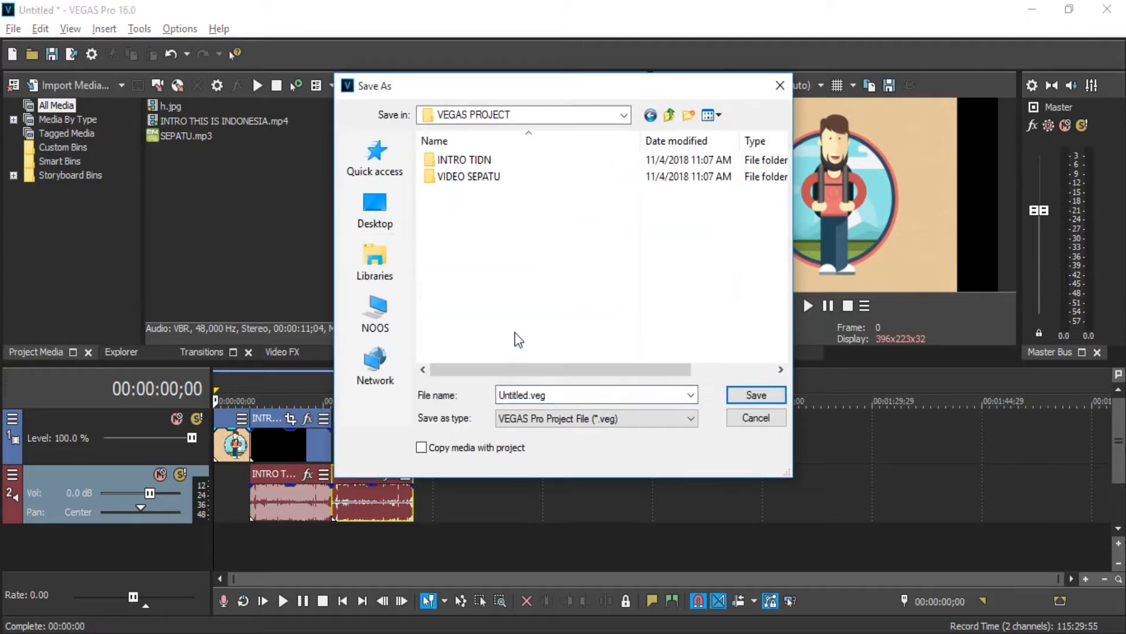
{"action": "left_click", "coordinate": [669, 117]}
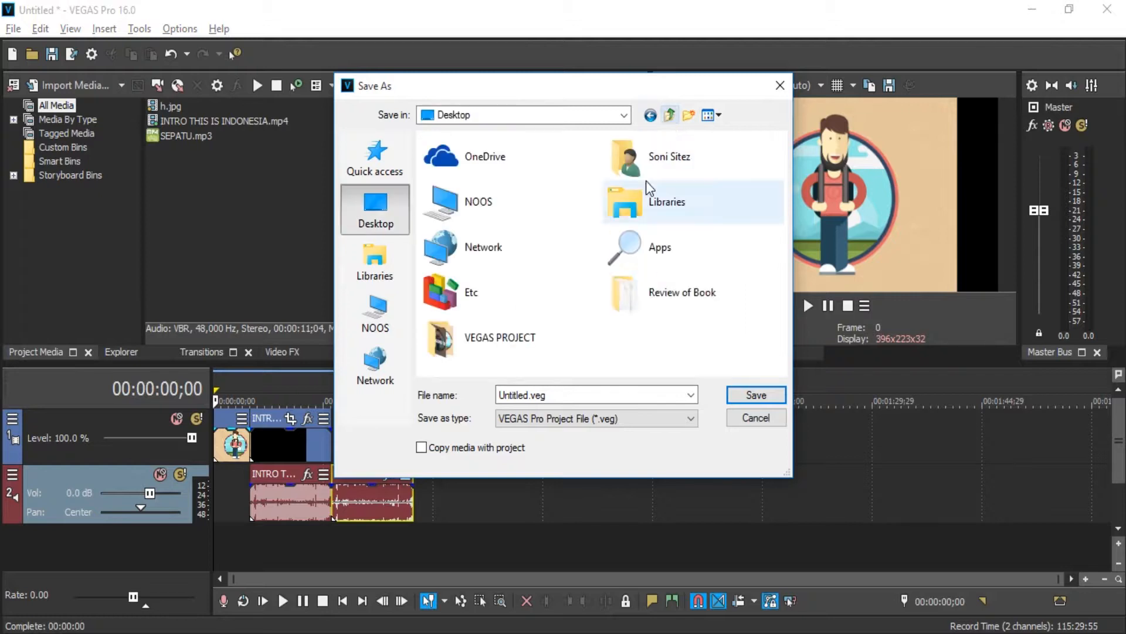
{"action": "double_click", "coordinate": [643, 299]}
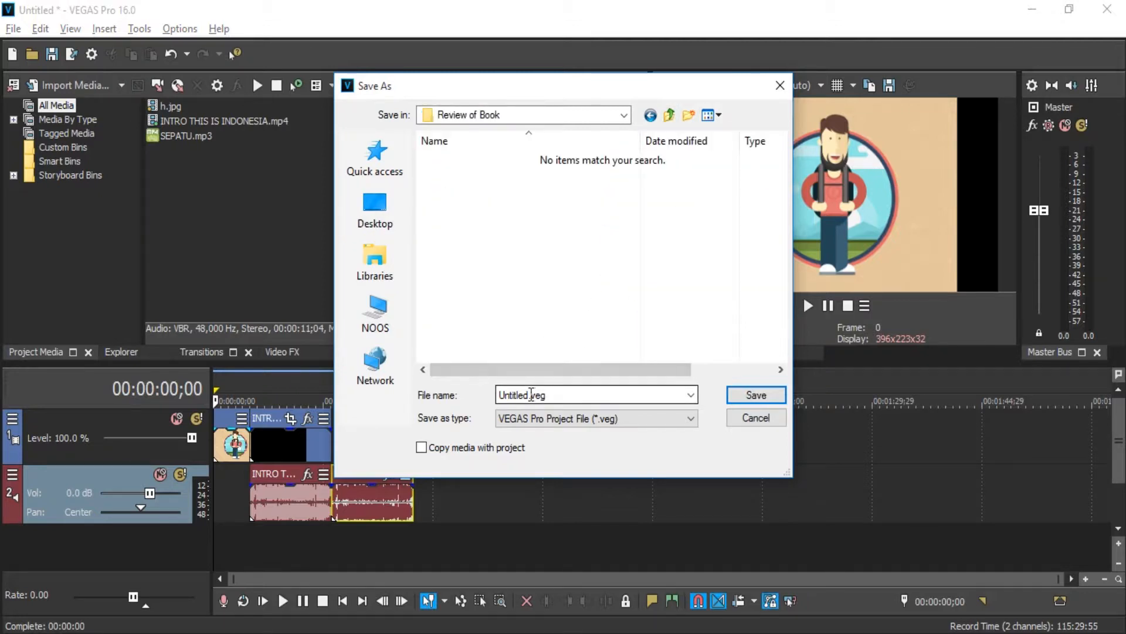
{"action": "double_click", "coordinate": [530, 394]}
{"action": "left_click_drag", "start_coordinate": [531, 394], "coordinate": [418, 400]}
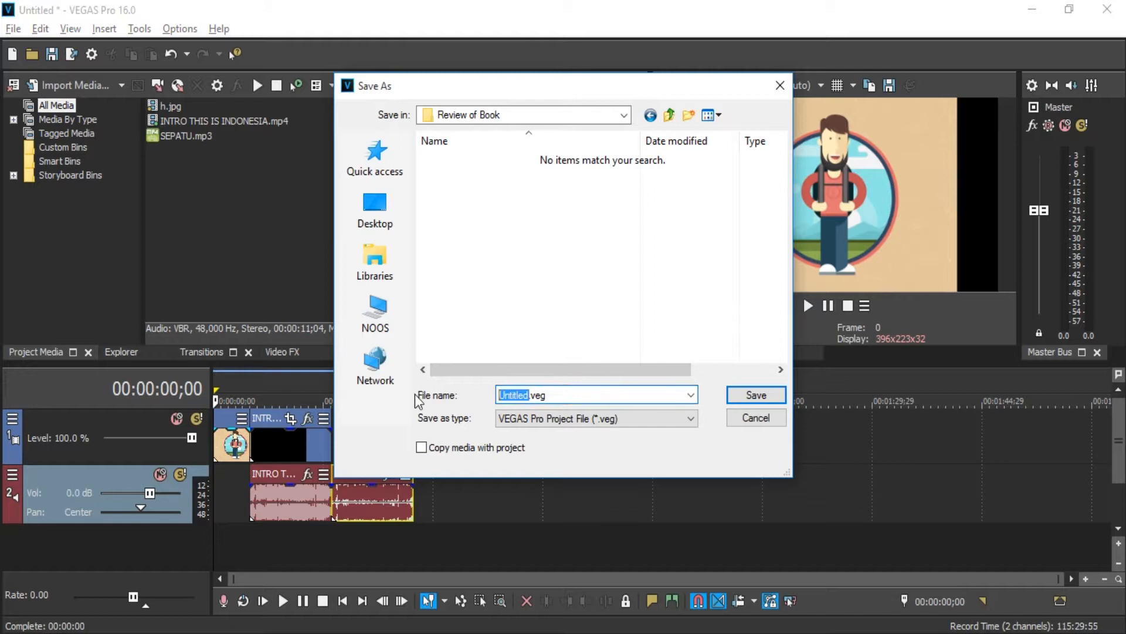
{"action": "type", "text": "review book"}
{"action": "key", "text": "Return"}
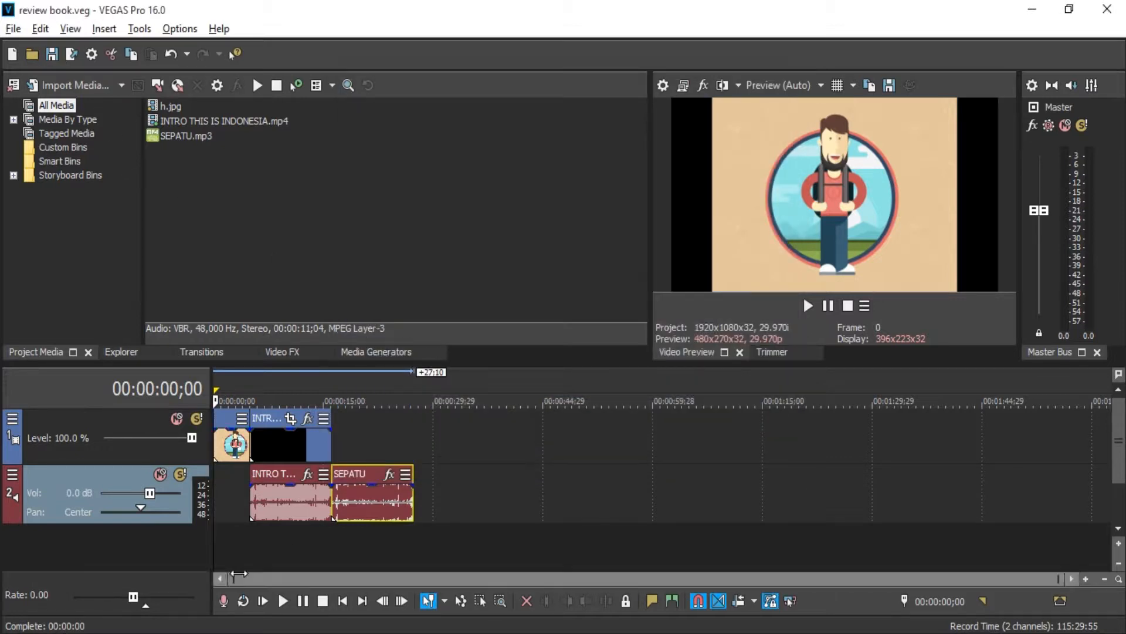
Play the timeline from its beginning to preview the clips, and stop playback
{"action": "mouse_move", "coordinate": [216, 546]}
{"action": "left_mouse_down"}
{"action": "mouse_move", "coordinate": [331, 551]}
{"action": "mouse_move", "coordinate": [203, 548]}
{"action": "mouse_move", "coordinate": [297, 551]}
{"action": "mouse_move", "coordinate": [220, 537]}
{"action": "left_mouse_up"}
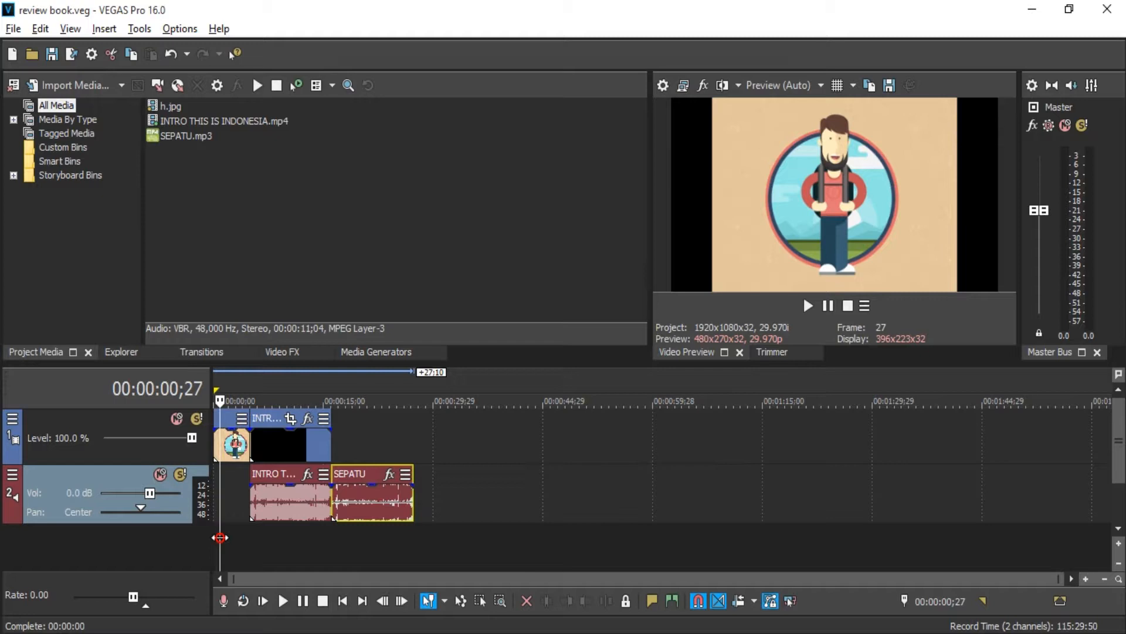
{"action": "mouse_move", "coordinate": [220, 537]}
{"action": "left_mouse_down"}
{"action": "mouse_move", "coordinate": [281, 558]}
{"action": "mouse_move", "coordinate": [210, 522]}
{"action": "left_mouse_up"}
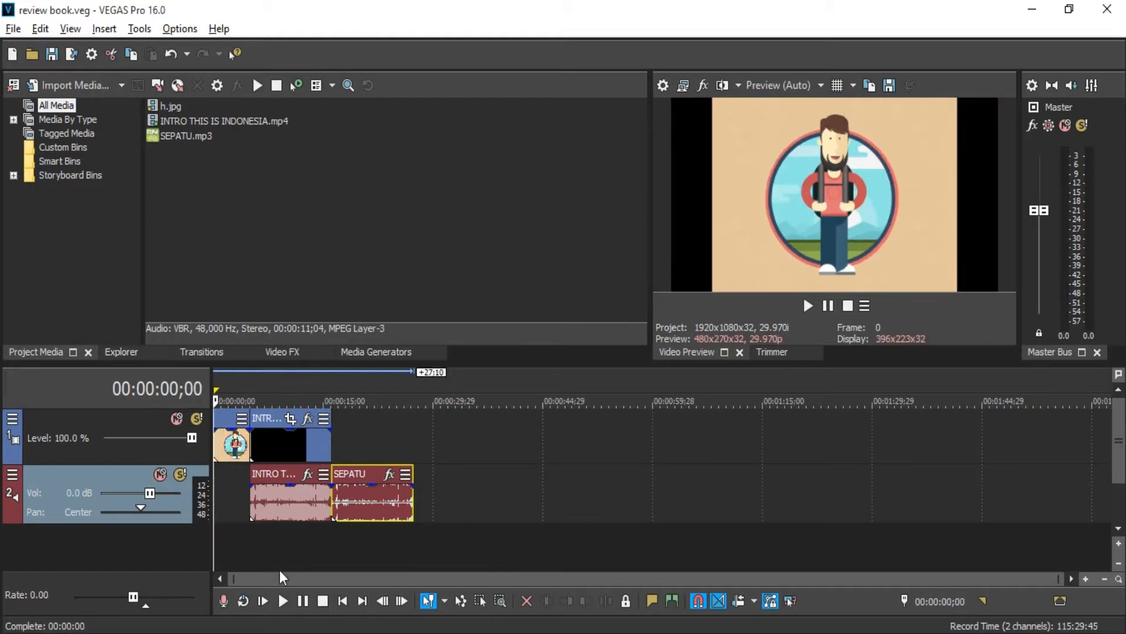
{"action": "left_click", "coordinate": [282, 601]}
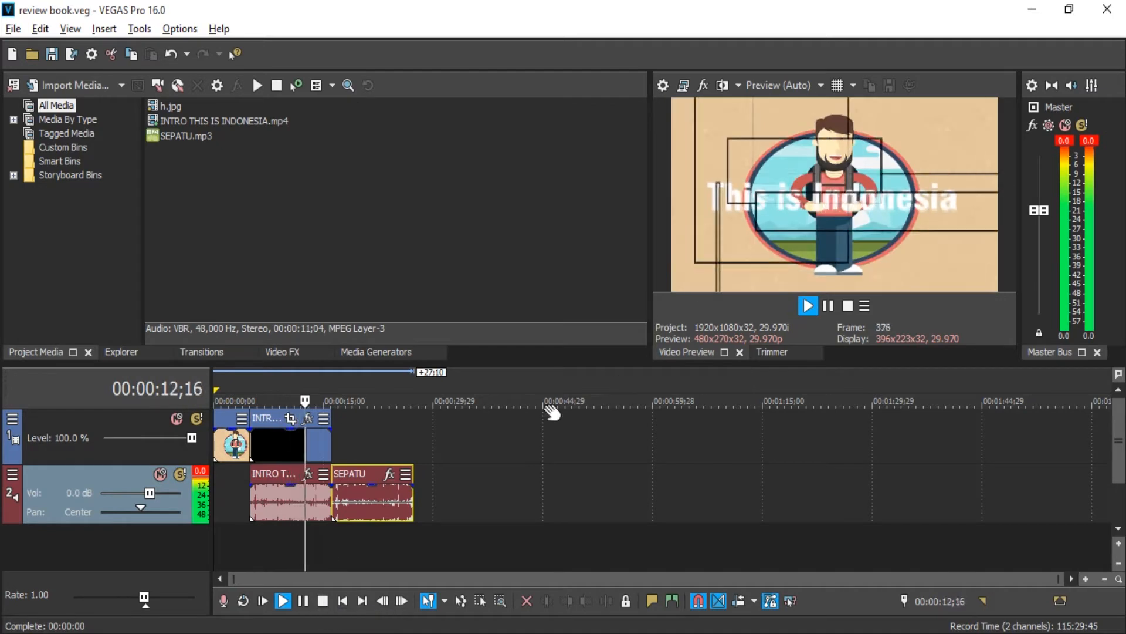
{"action": "left_click", "coordinate": [316, 602]}
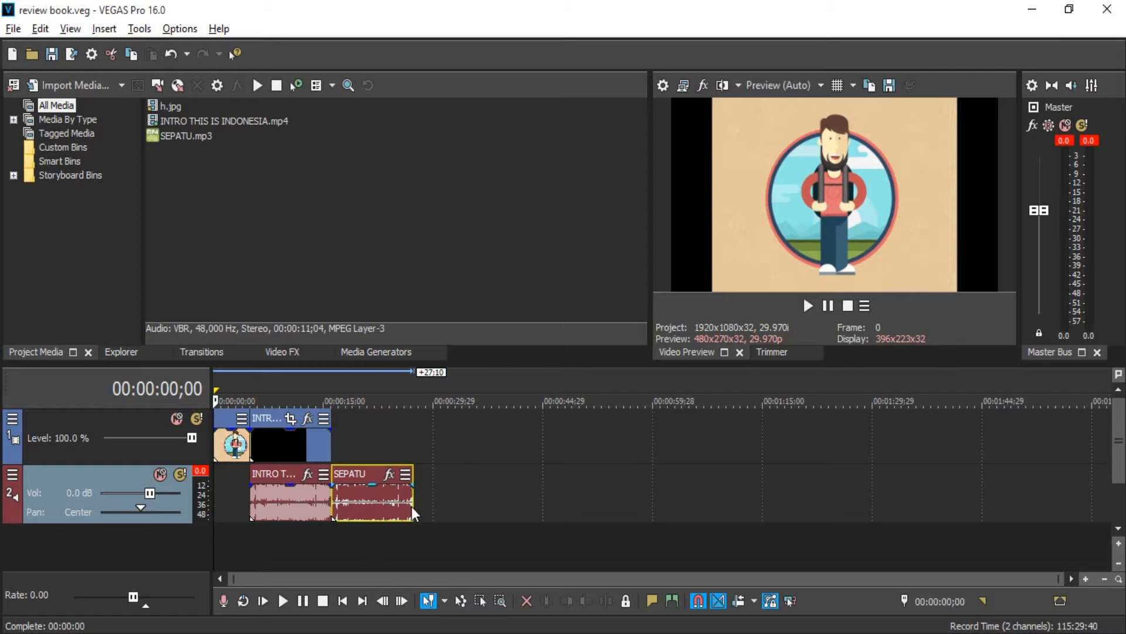
Add h.jpg after the first intro clip, INTRO THIS IS INDONESIA.mp4 at about 29 seconds, and SEPATU.mp3 directly after that video
{"action": "left_click", "coordinate": [171, 107]}
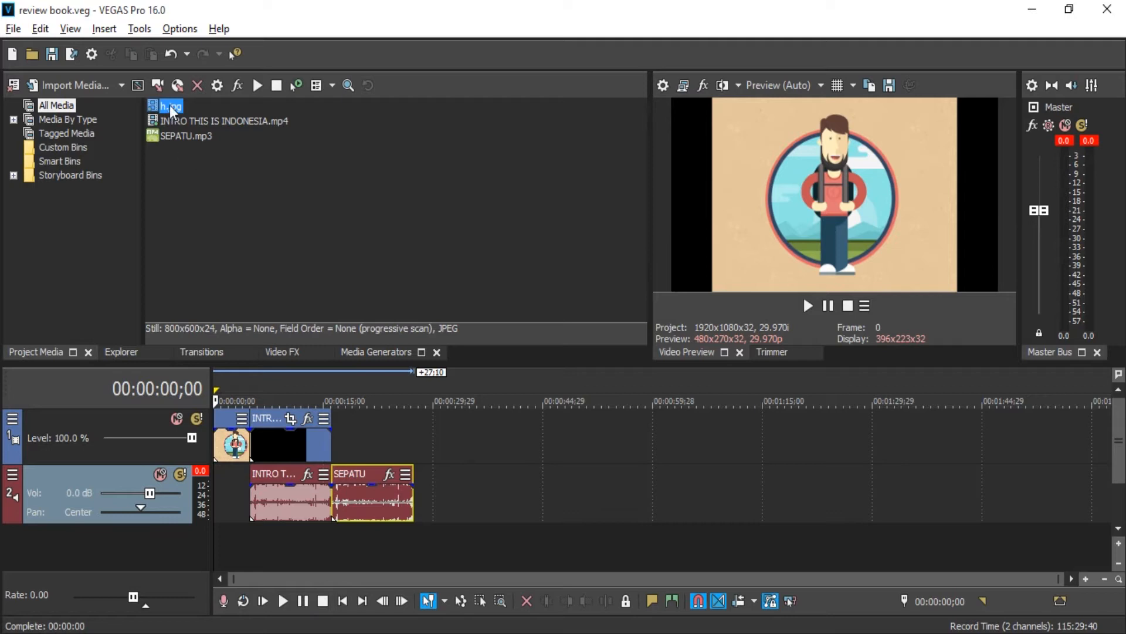
{"action": "left_click_drag", "start_coordinate": [170, 105], "coordinate": [346, 437]}
{"action": "left_click_drag", "start_coordinate": [223, 121], "coordinate": [435, 448]}
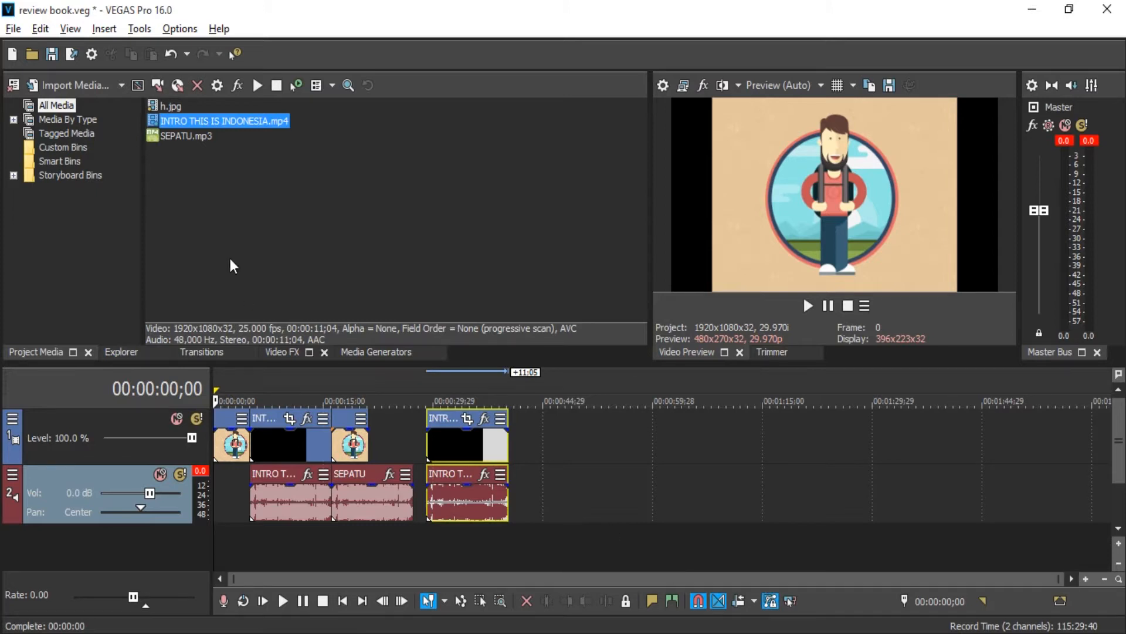
{"action": "left_click", "coordinate": [196, 135]}
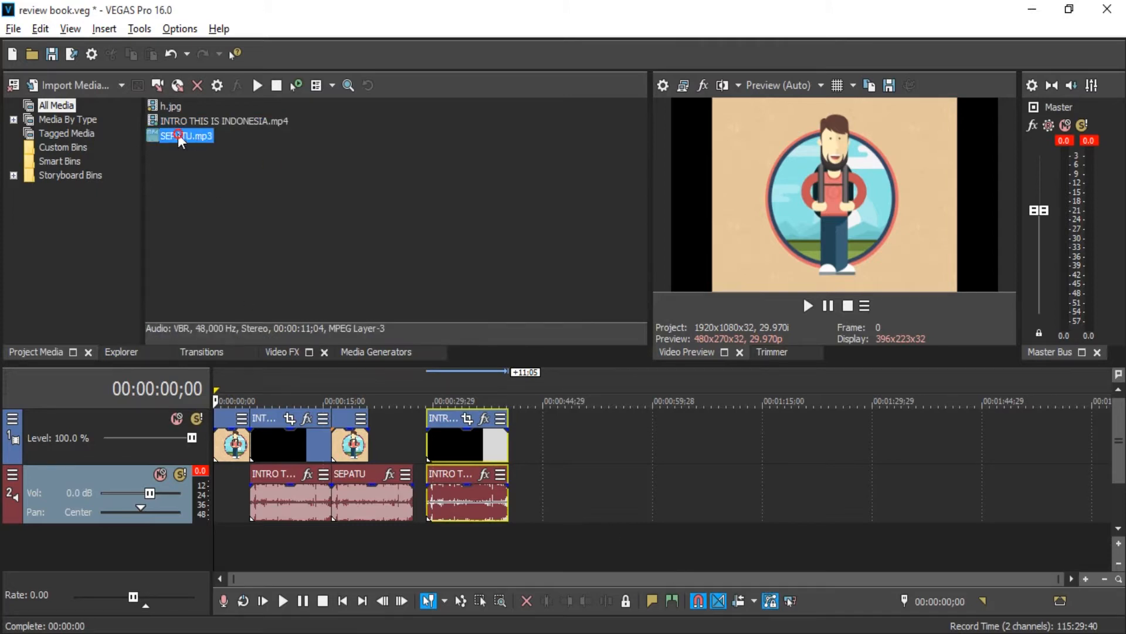
{"action": "left_click_drag", "start_coordinate": [178, 133], "coordinate": [520, 434]}
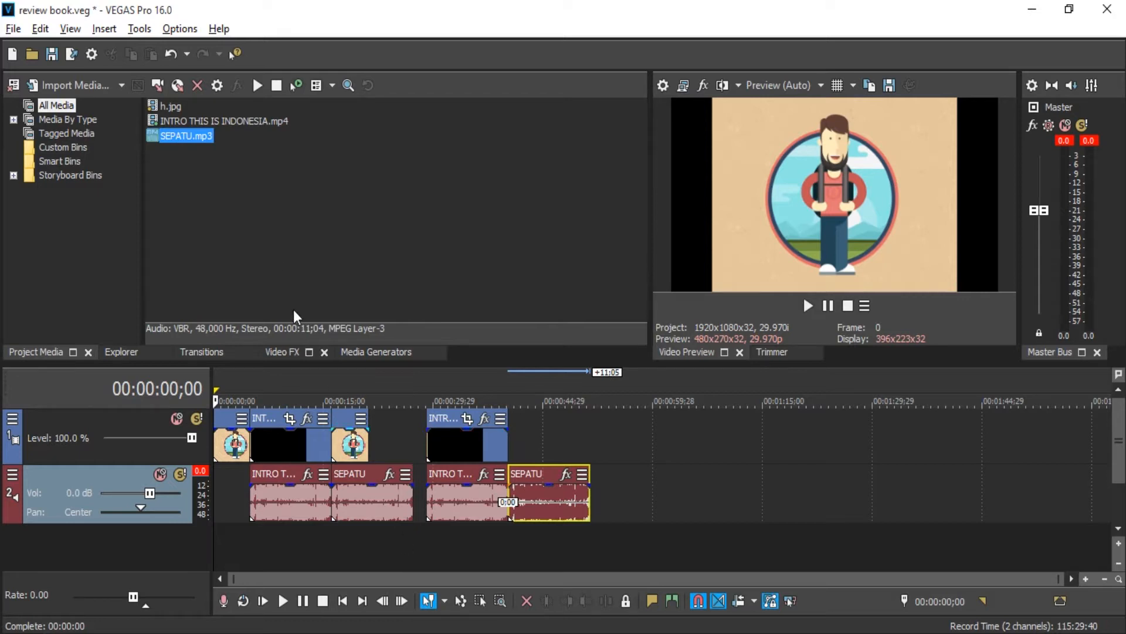
Set up the project render with the Sony AVC/MVC format and the Internet 1920x1080-30p template
{"action": "left_click", "coordinate": [14, 29]}
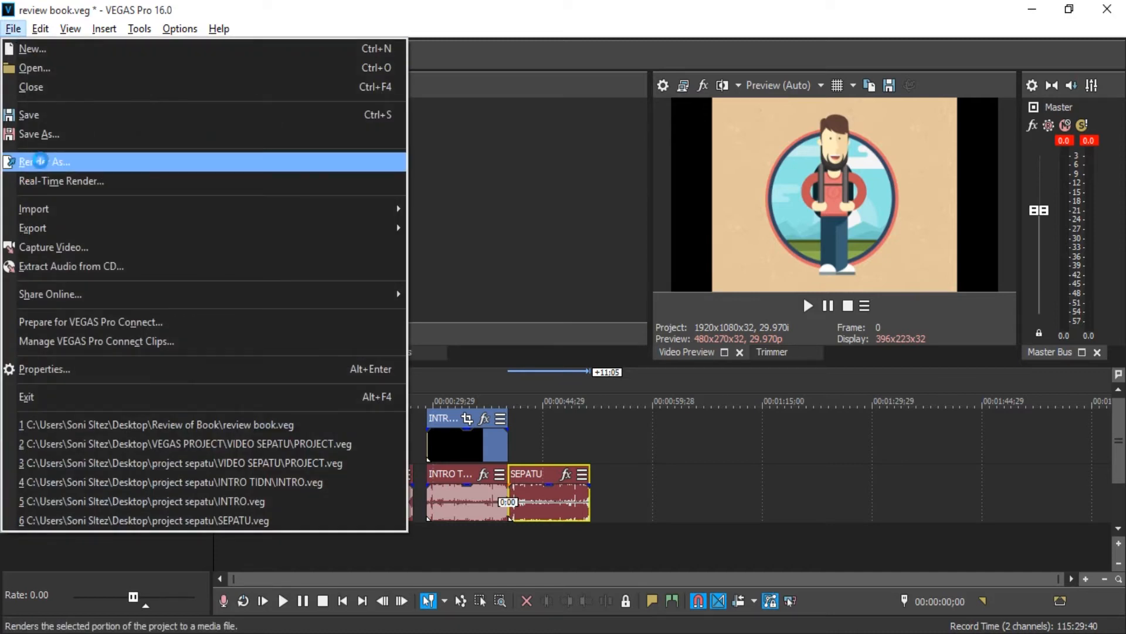
{"action": "left_click", "coordinate": [40, 160]}
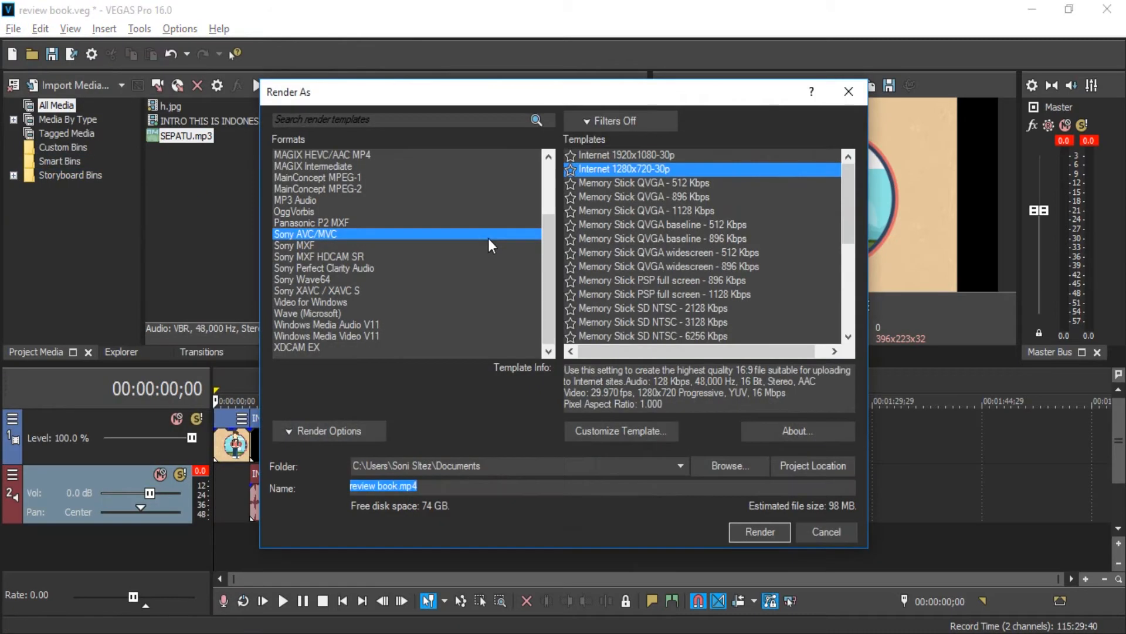
{"action": "mouse_move", "coordinate": [548, 252]}
{"action": "left_mouse_down"}
{"action": "mouse_move", "coordinate": [549, 192]}
{"action": "mouse_move", "coordinate": [551, 252]}
{"action": "left_mouse_up"}
{"action": "left_click", "coordinate": [339, 234]}
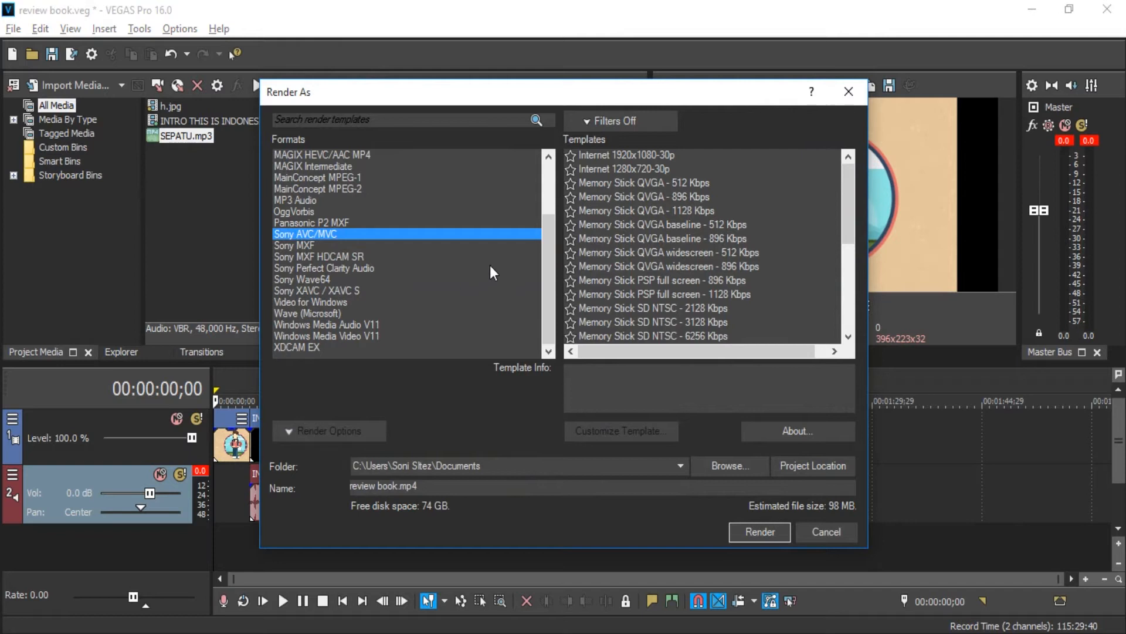
{"action": "left_click", "coordinate": [645, 156]}
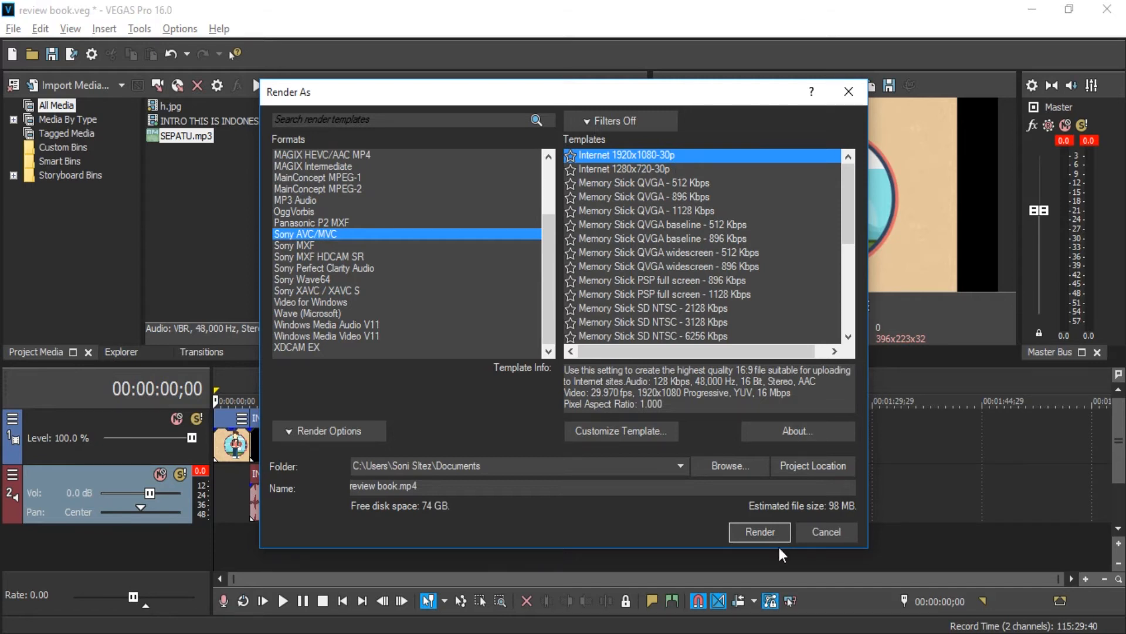
Browse to the Review of Book desktop folder as the render destination for review book.mp4, and close the render setup without rendering
{"action": "left_click", "coordinate": [734, 467]}
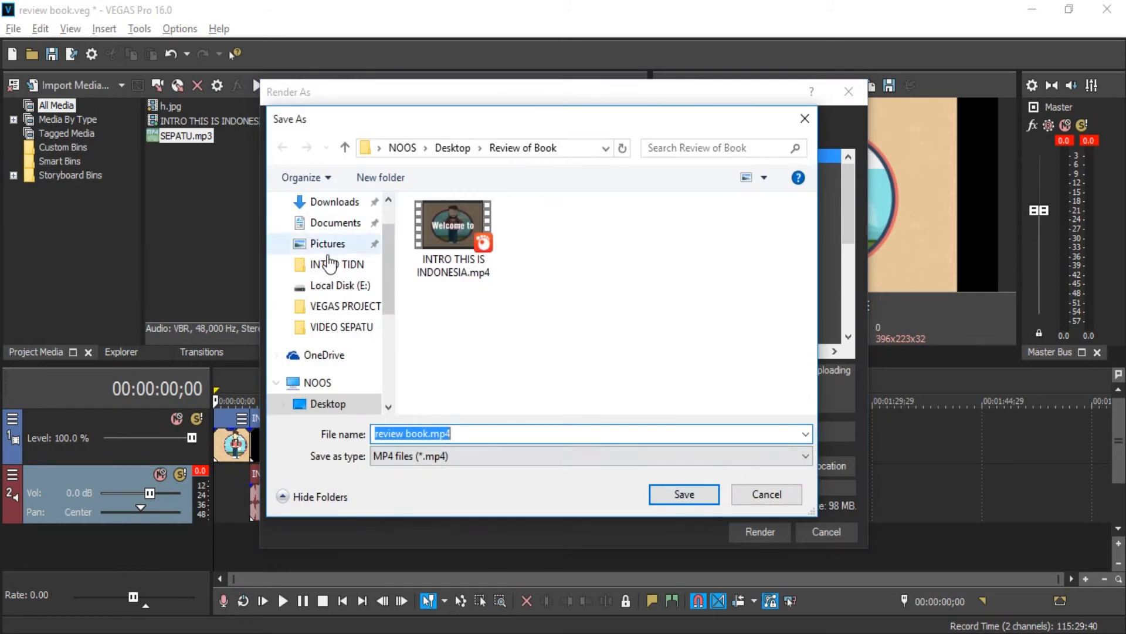
{"action": "left_click", "coordinate": [763, 494]}
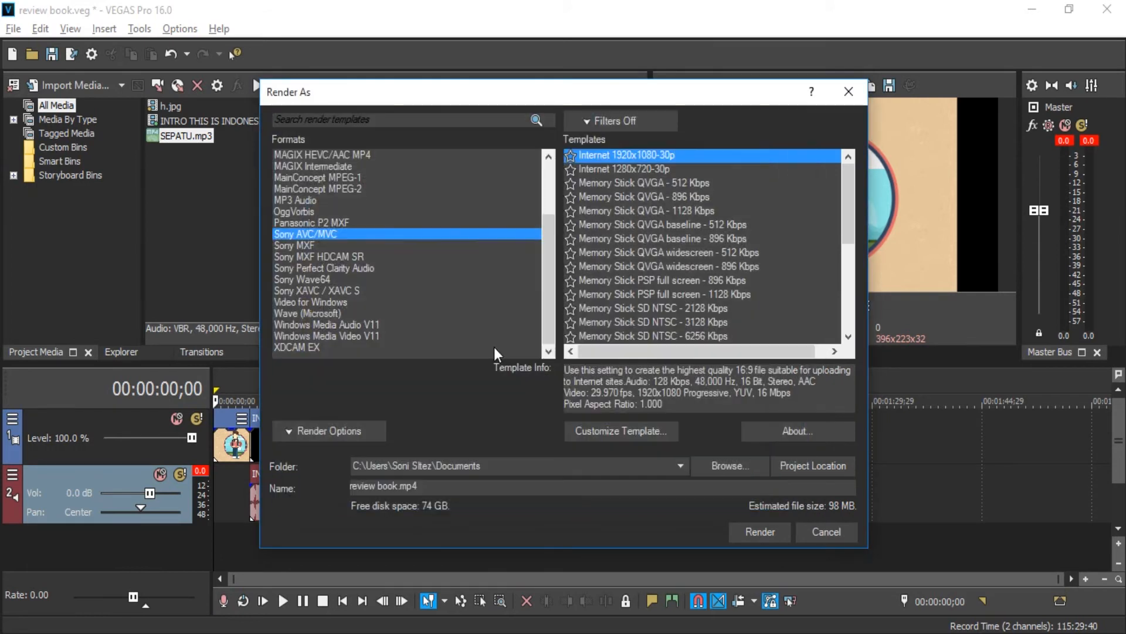
{"action": "left_click", "coordinate": [749, 471]}
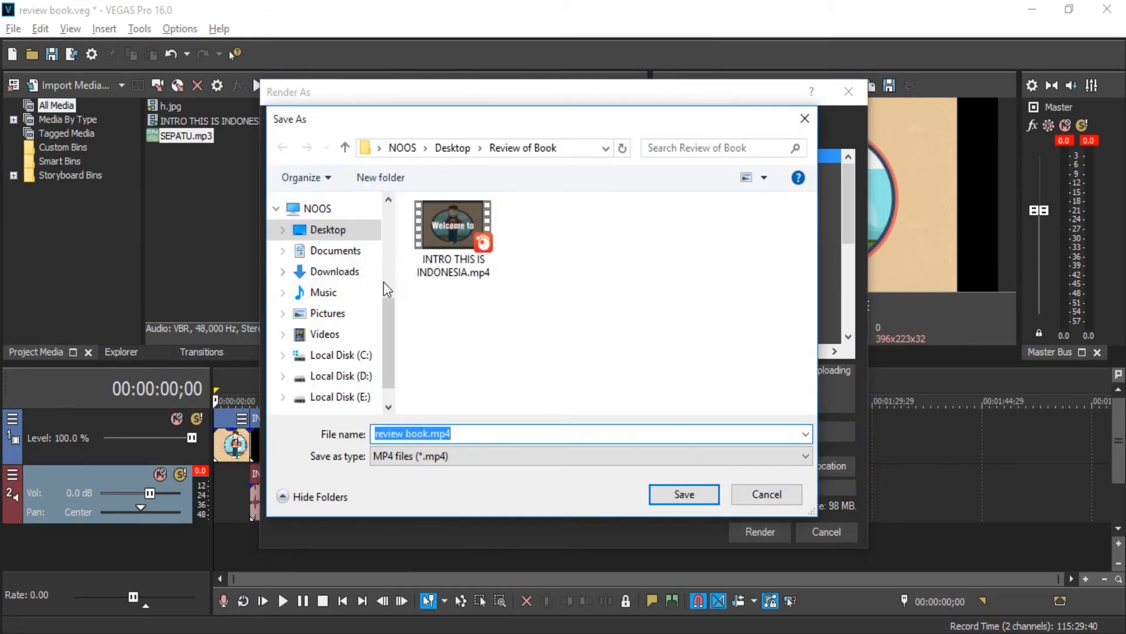
{"action": "left_click", "coordinate": [328, 229]}
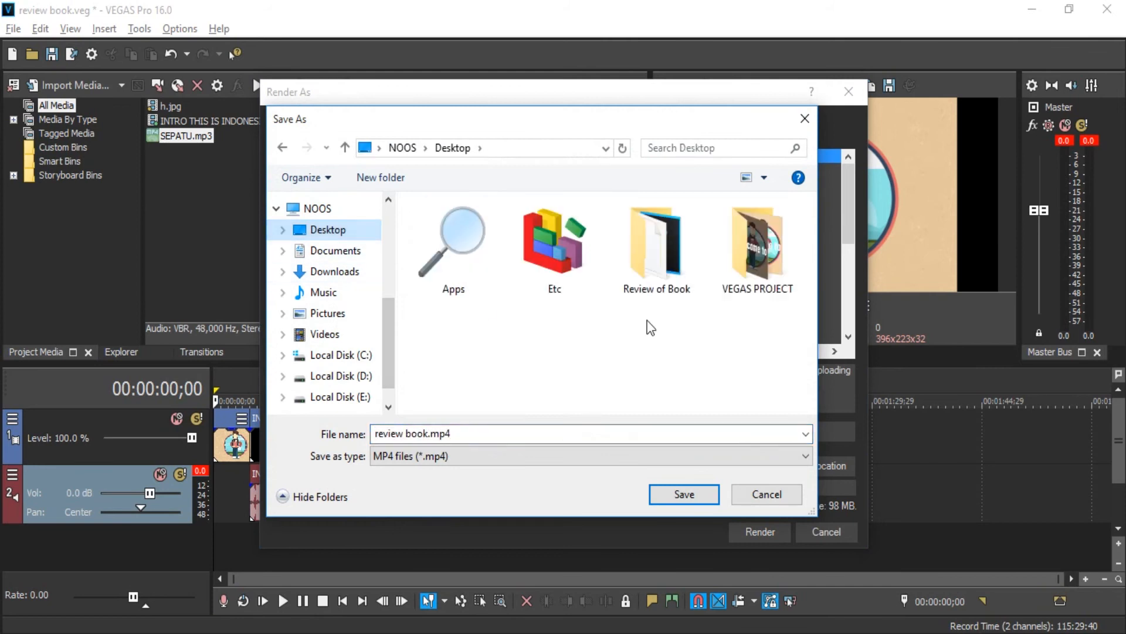
{"action": "double_click", "coordinate": [673, 274]}
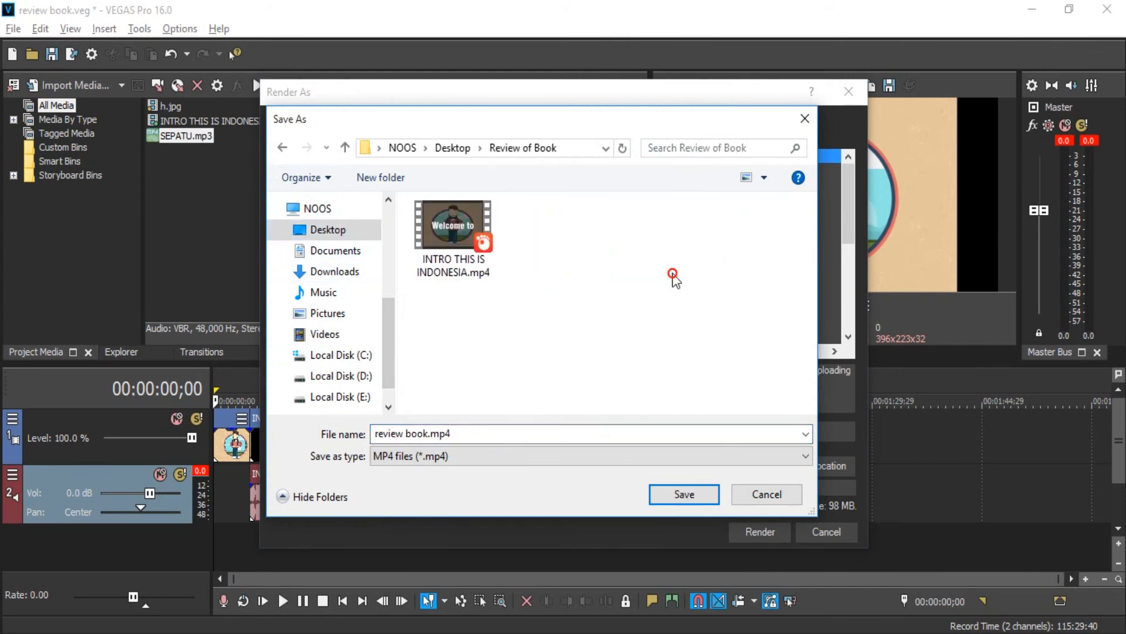
{"action": "left_click", "coordinate": [767, 494]}
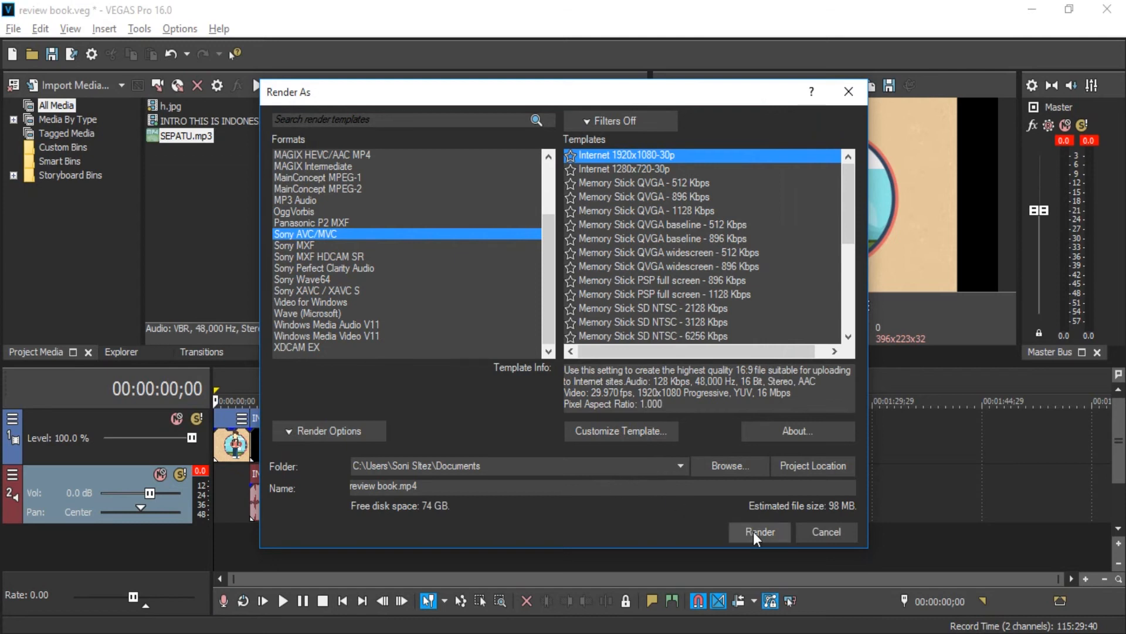
{"action": "left_click", "coordinate": [846, 541]}
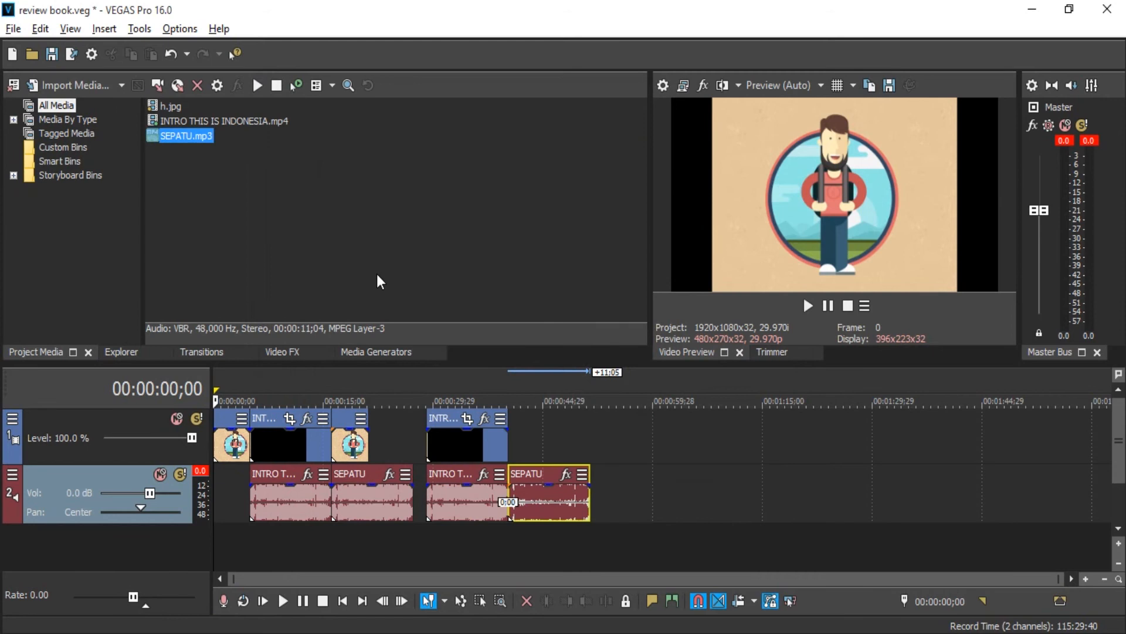